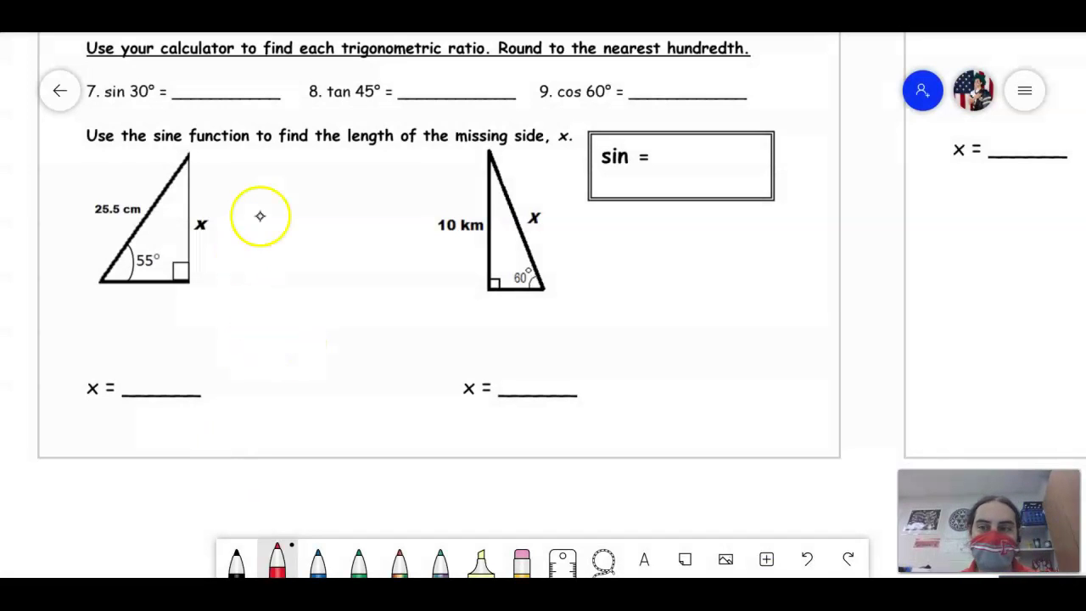
# Scroll over the trig worksheet to review questions 7–9 on rounding trig ratios
pyautogui.click(252, 172)
pyautogui.click(339, 429)
pyautogui.scroll(-5, 339, 429)
pyautogui.scroll(-3, 341, 429)
pyautogui.scroll(5, 341, 429)
pyautogui.scroll(4, 341, 432)
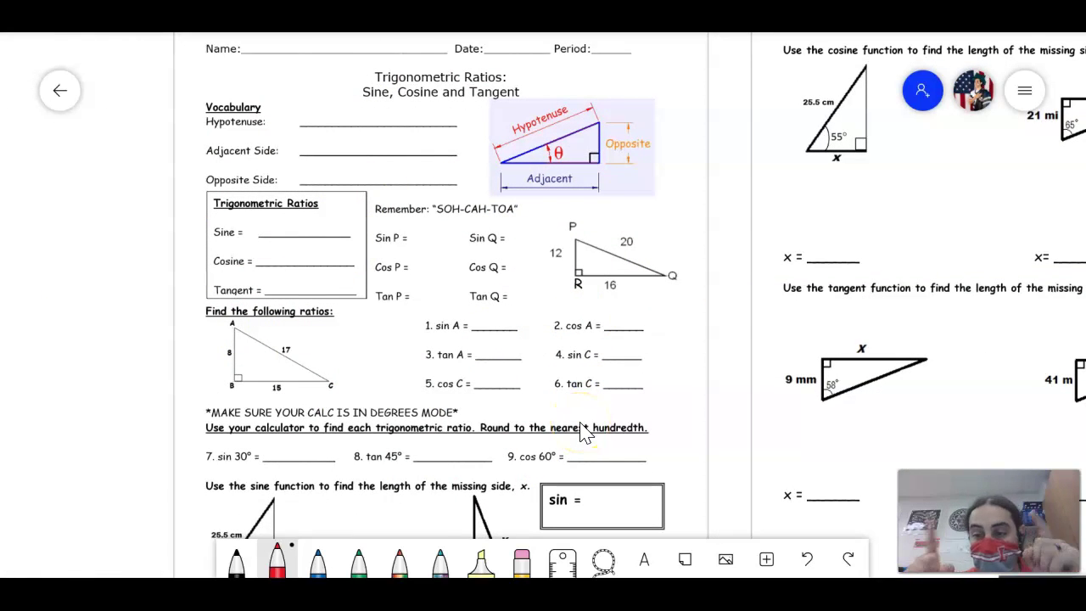
pyautogui.scroll(-5, 583, 432)
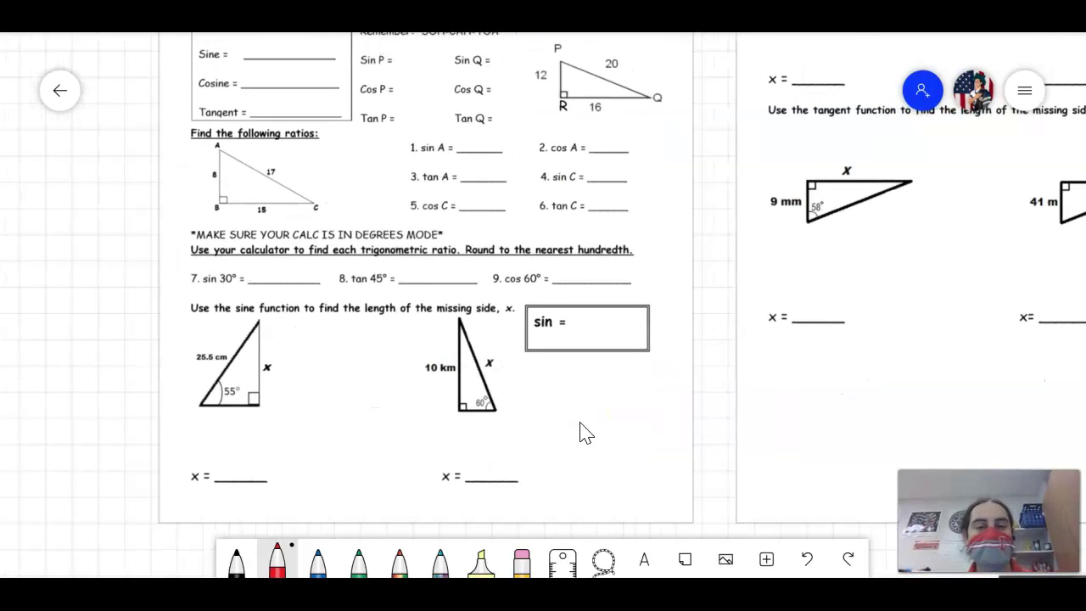
pyautogui.scroll(4, 582, 433)
pyautogui.scroll(1, 583, 432)
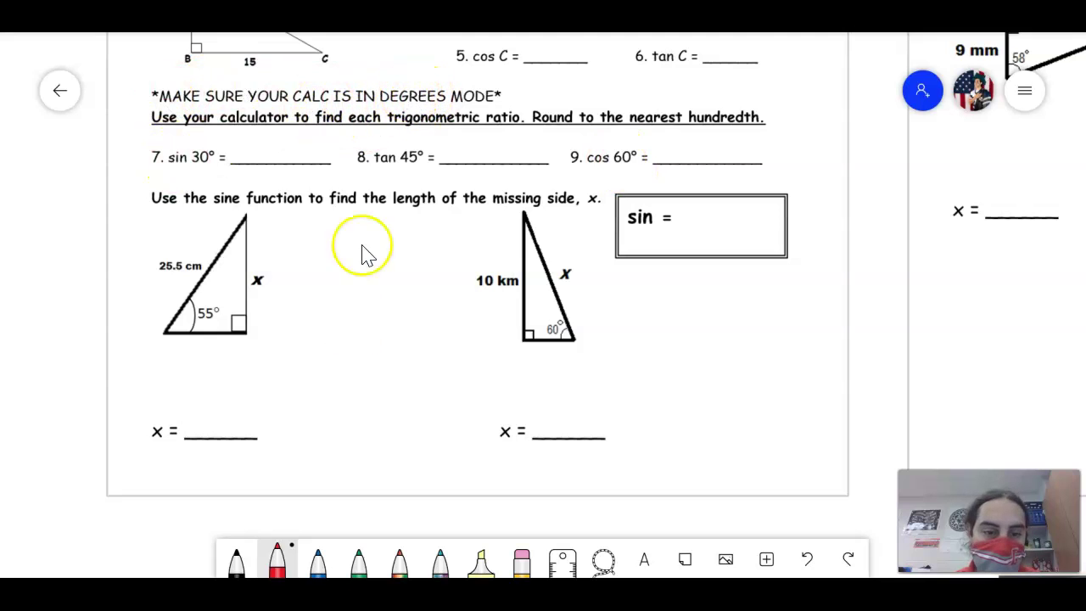
pyautogui.click(417, 552)
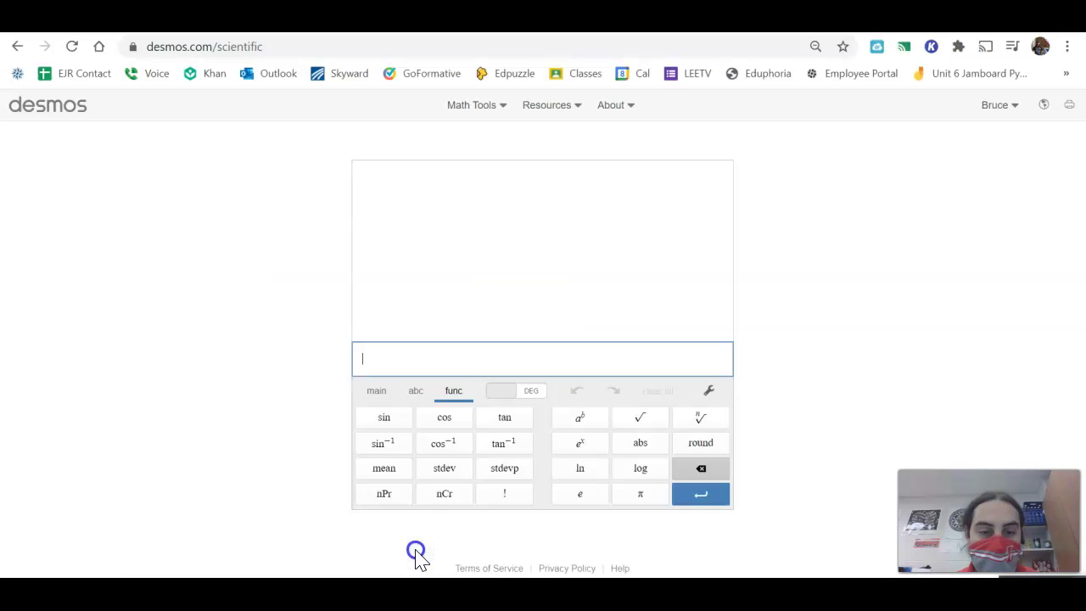
pyautogui.moveTo(214, 46); pyautogui.dragTo(351, 79)
pyautogui.press('BackSpace')
pyautogui.press('Return')
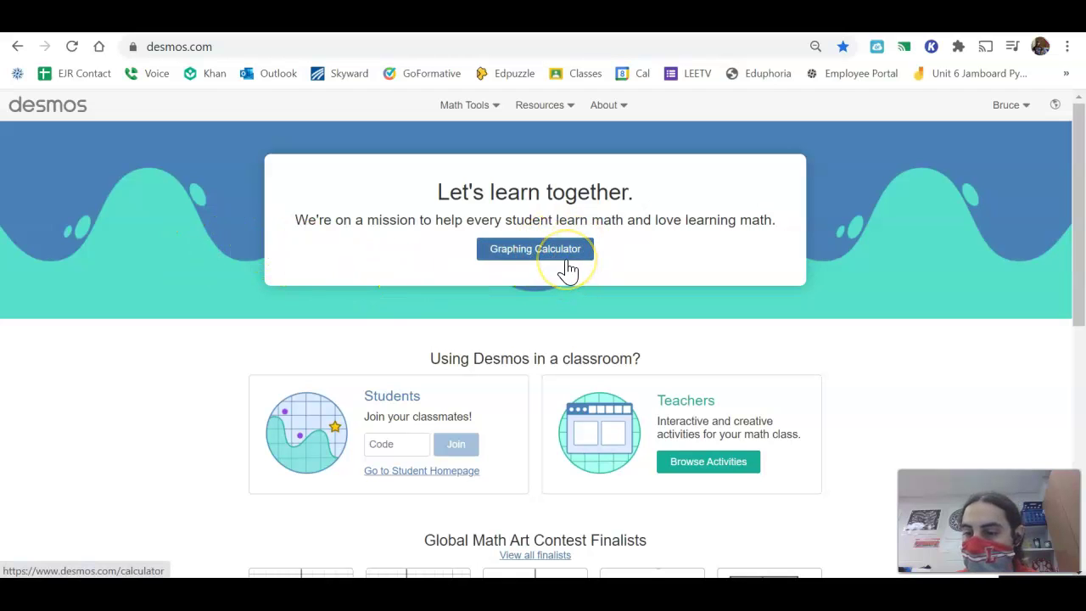
pyautogui.click(496, 106)
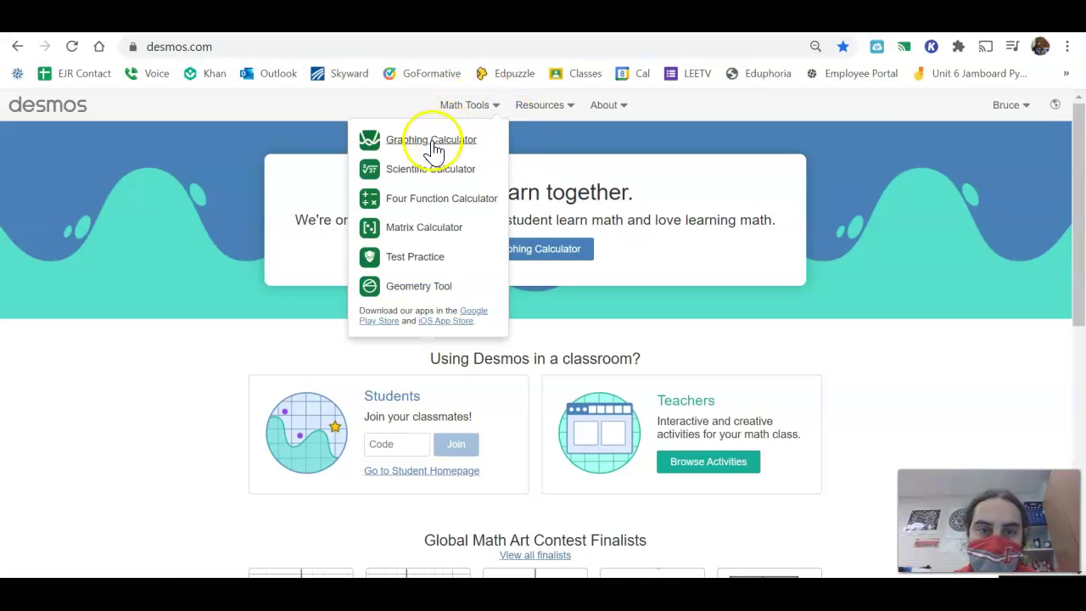
pyautogui.click(420, 172)
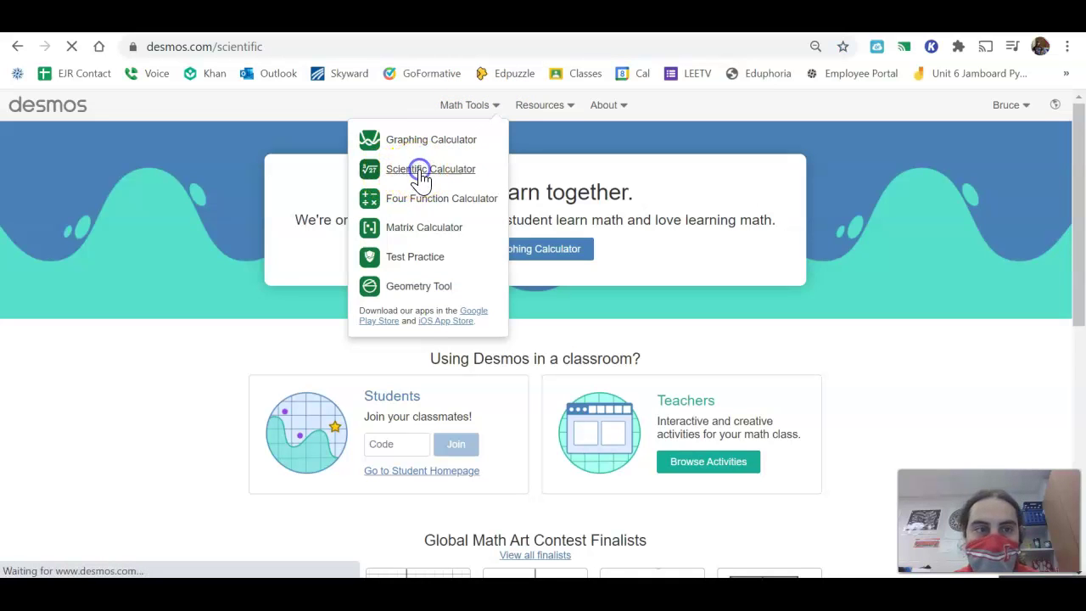
pyautogui.moveTo(147, 47); pyautogui.dragTo(267, 55)
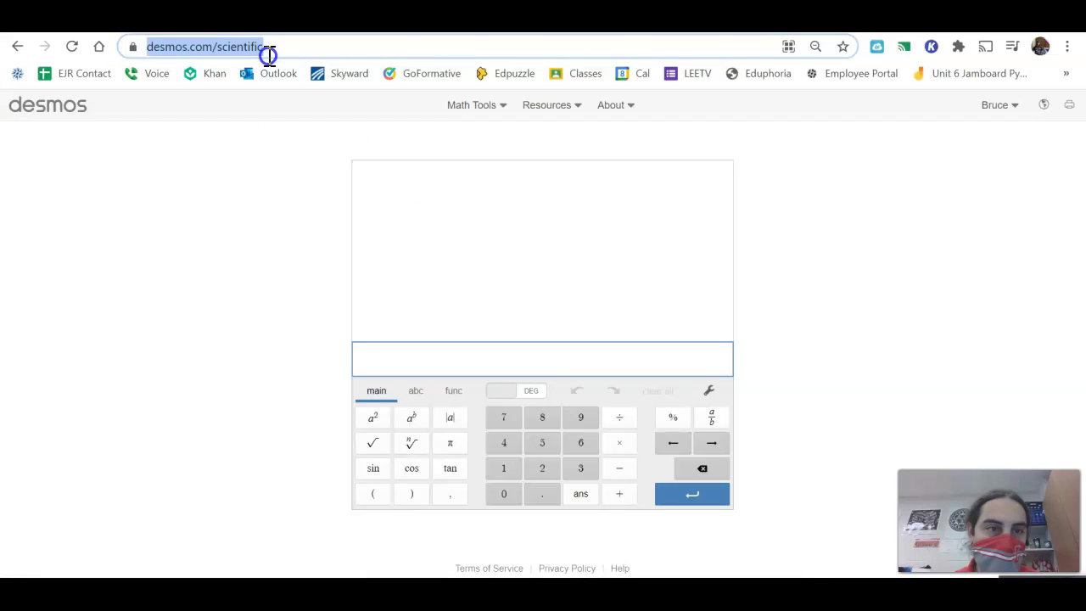
pyautogui.moveTo(269, 55)
pyautogui.mouseDown()
pyautogui.moveTo(198, 48)
pyautogui.moveTo(291, 45)
pyautogui.moveTo(274, 53)
pyautogui.mouseUp()
# Zoom Desmos to 90% and confirm the angle mode is DEG before returning to the worksheet
pyautogui.click(249, 180)
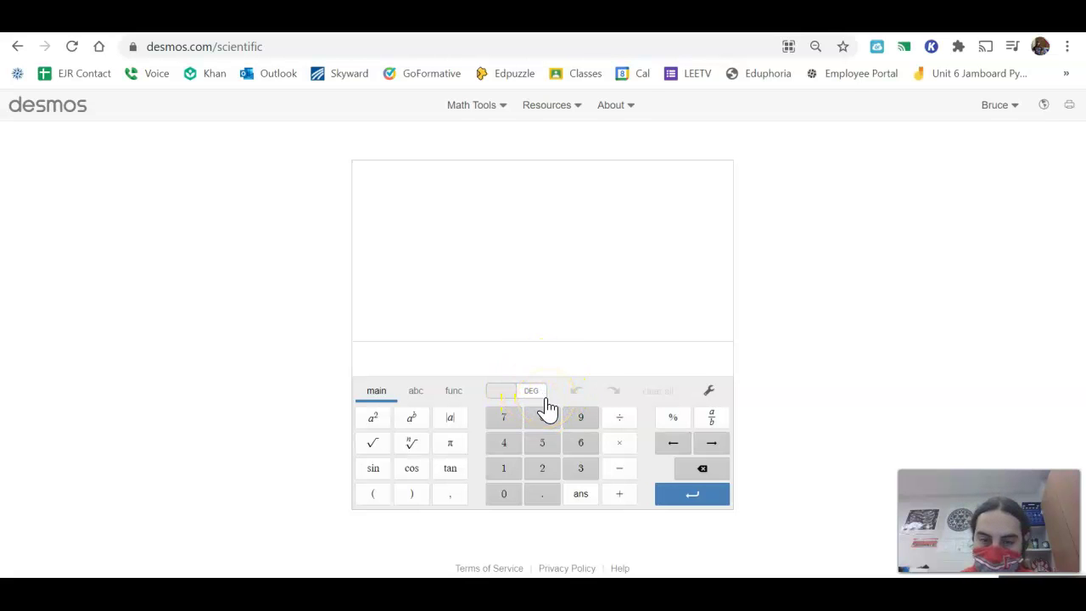
pyautogui.hotkey('ctrl', '-')
pyautogui.hotkey('ctrl', '-')
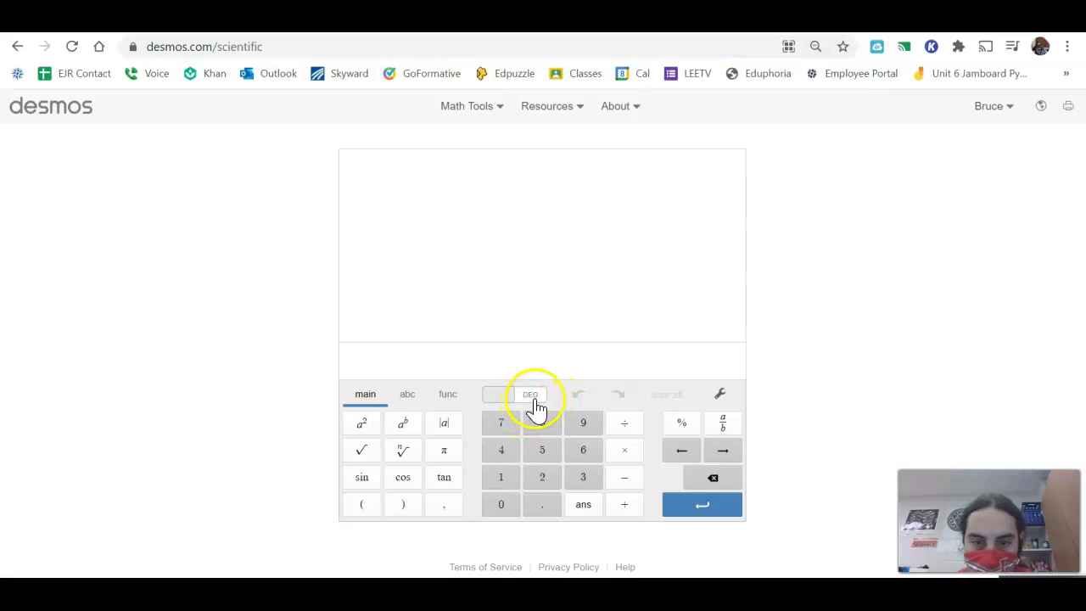
pyautogui.click(536, 398)
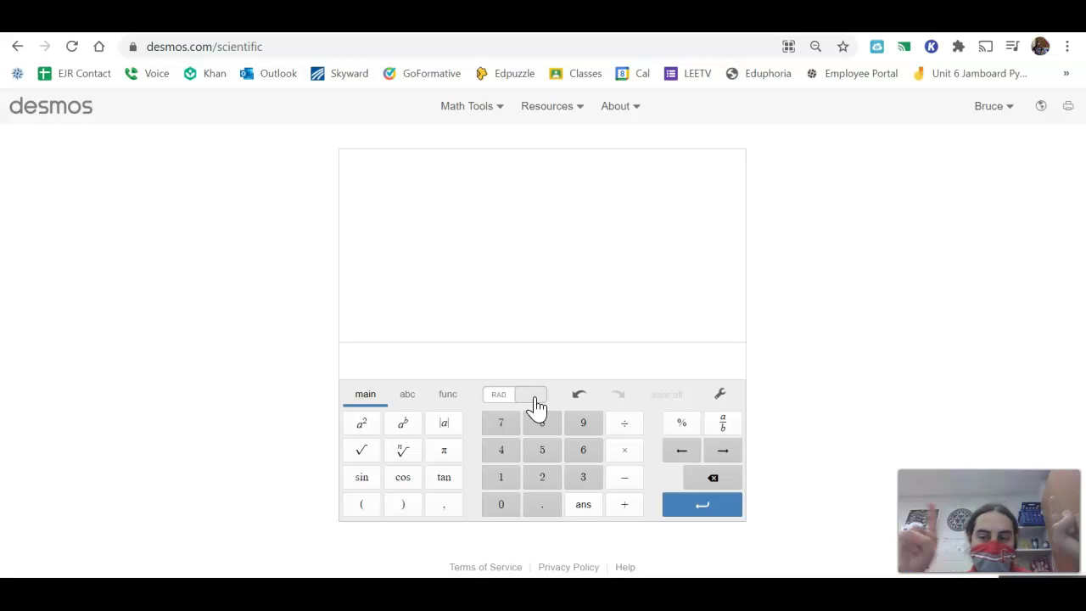
pyautogui.click(499, 399)
pyautogui.click(529, 397)
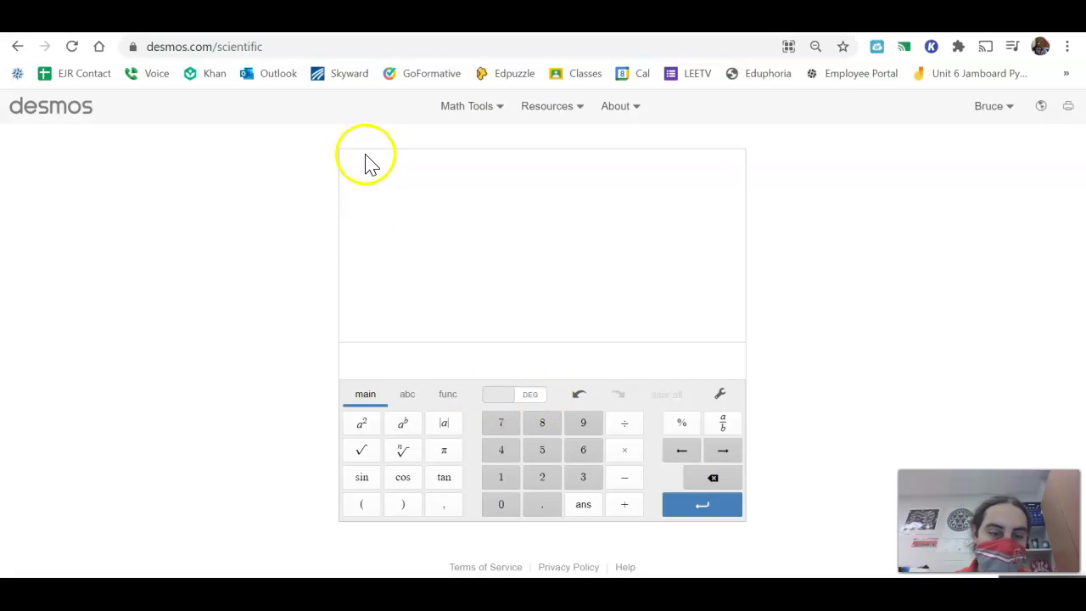
pyautogui.hotkey('alt', 'Tab')
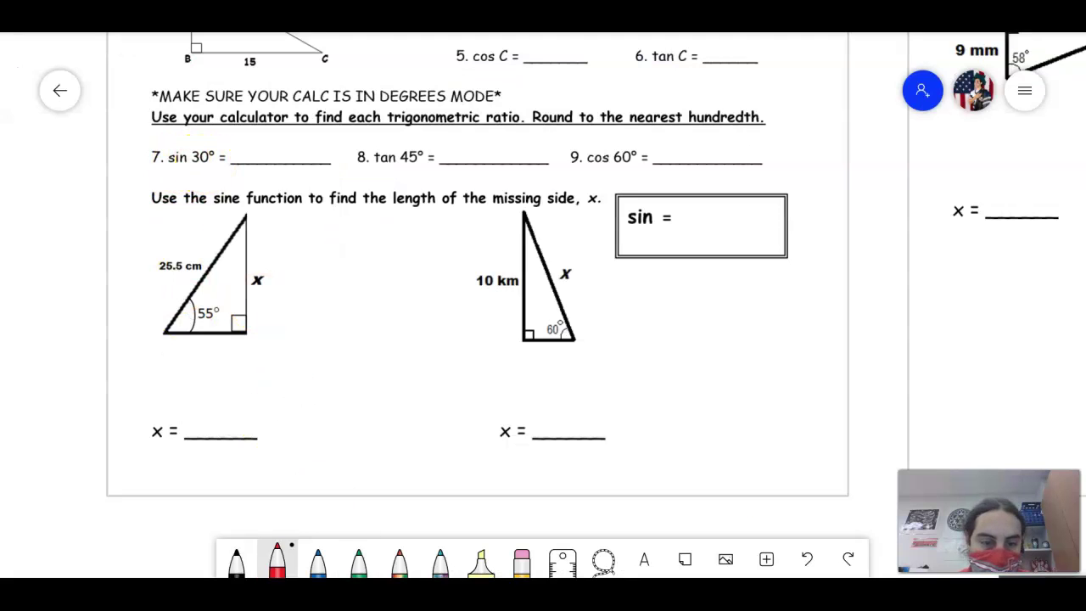
# Bring the Desmos Scientific Calculator back on screen from Jamboard
pyautogui.click(399, 550)
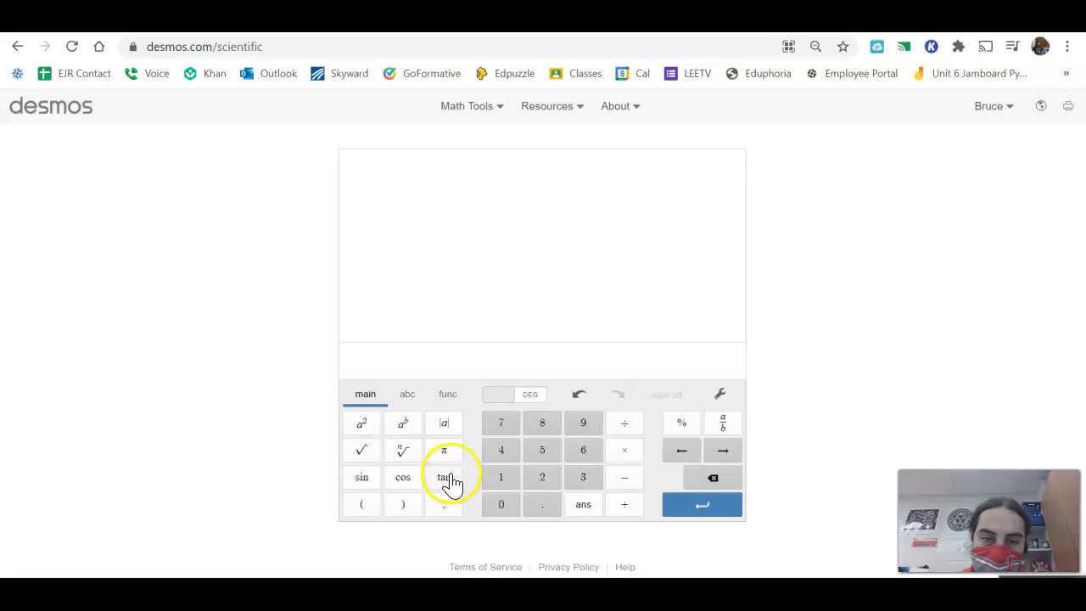
# Look over Desmos's trig function keys and glance back at the worksheet
pyautogui.click(450, 396)
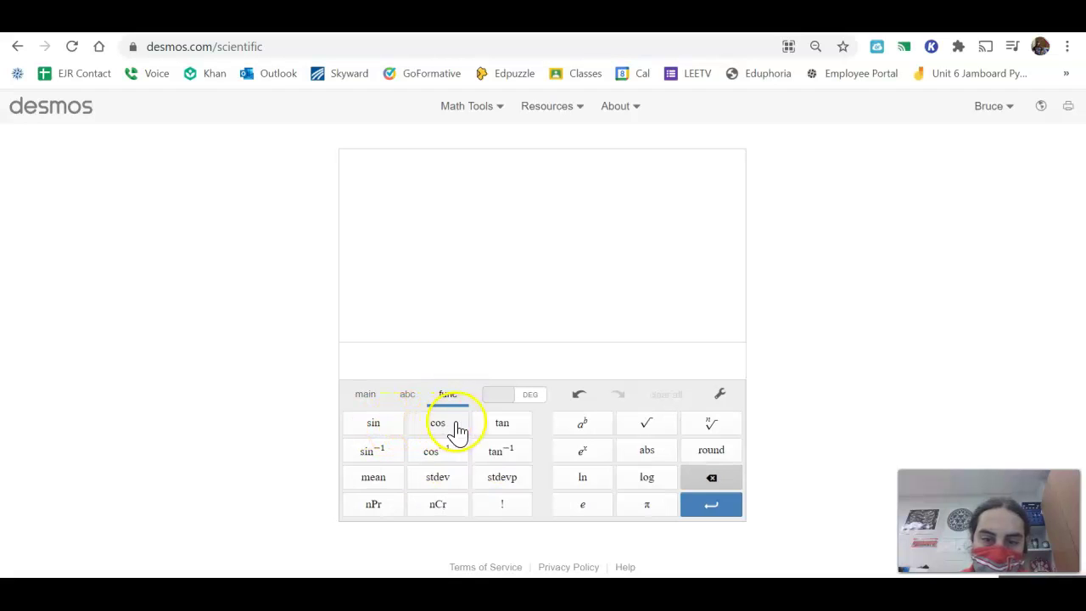
pyautogui.click(365, 394)
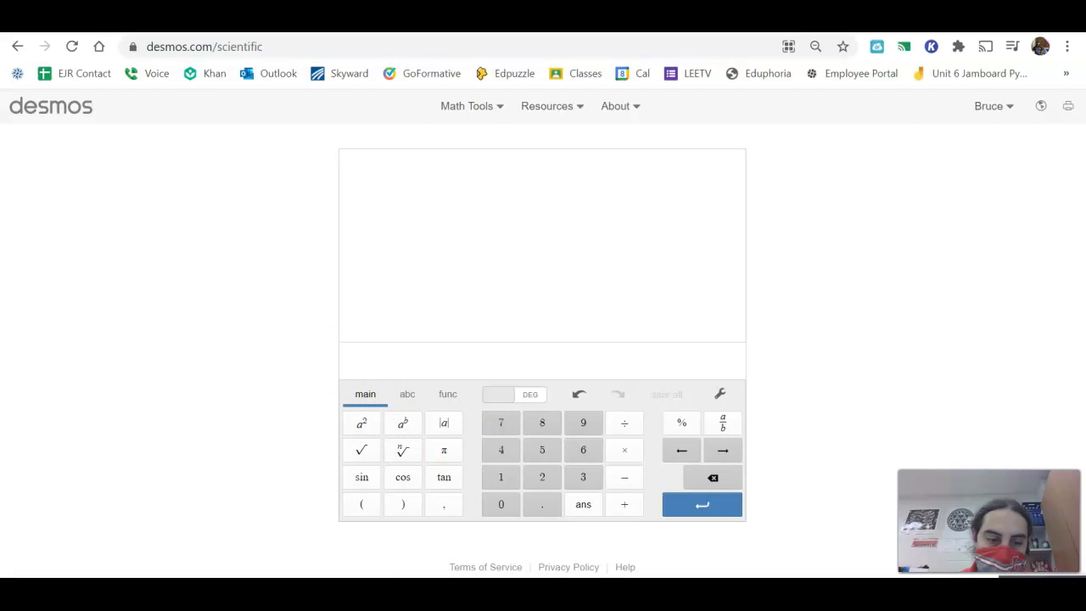
pyautogui.hotkey('alt', 'Tab')
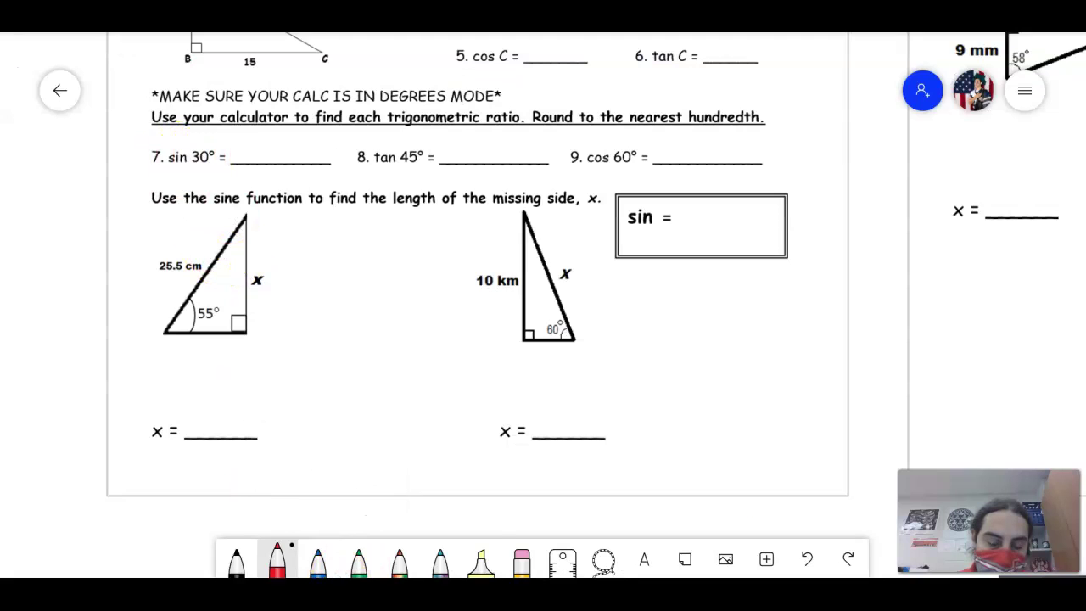
pyautogui.click(396, 547)
# Compute sin(30) = 0.5, checking it as the fraction 1/2, for question 7
pyautogui.click(364, 480)
pyautogui.click(594, 480)
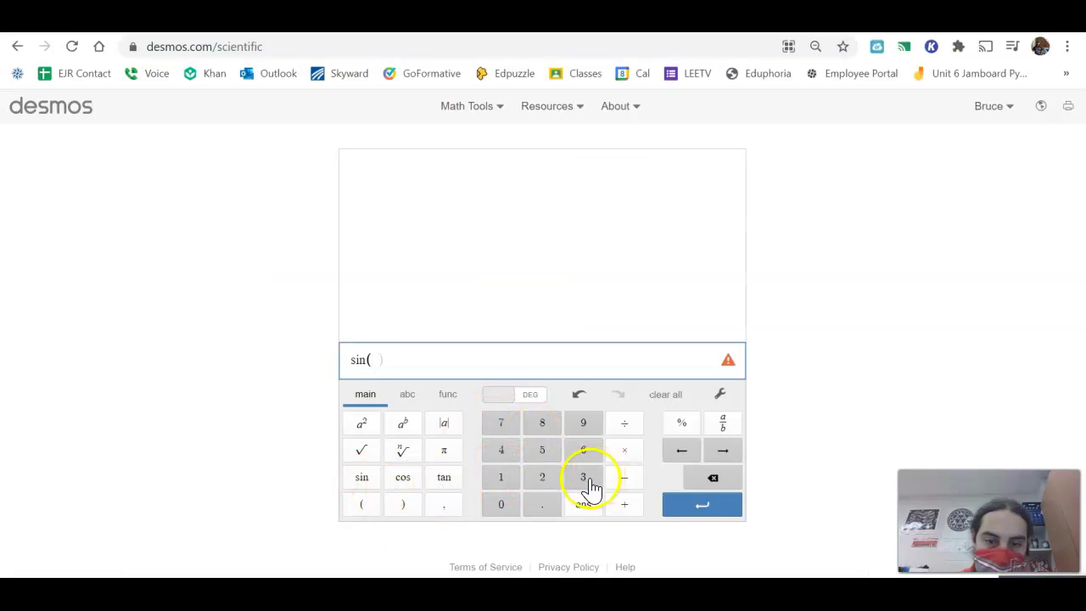
pyautogui.click(503, 509)
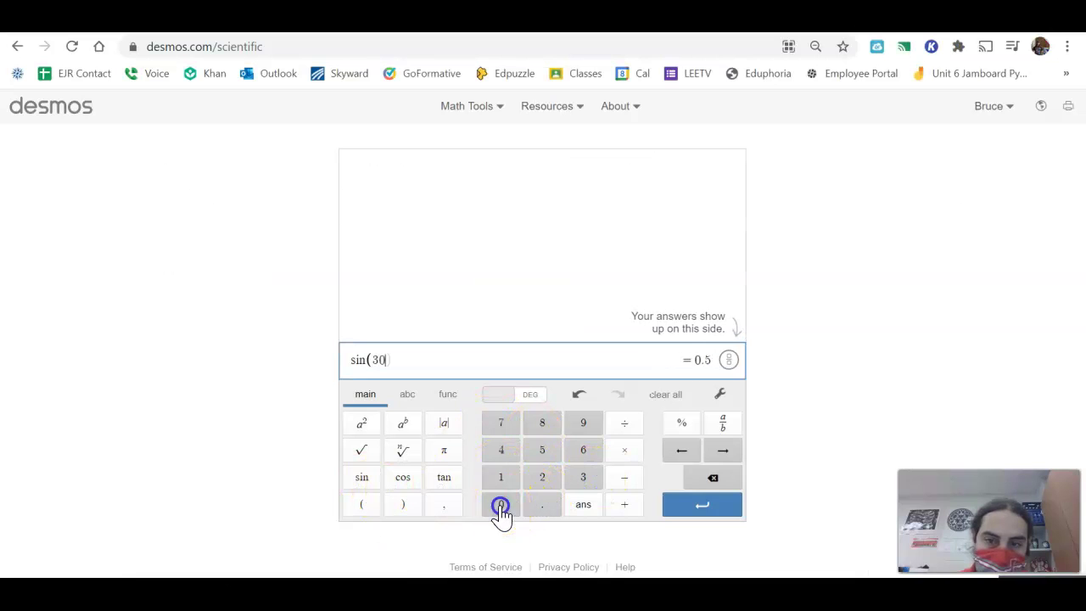
pyautogui.click(698, 505)
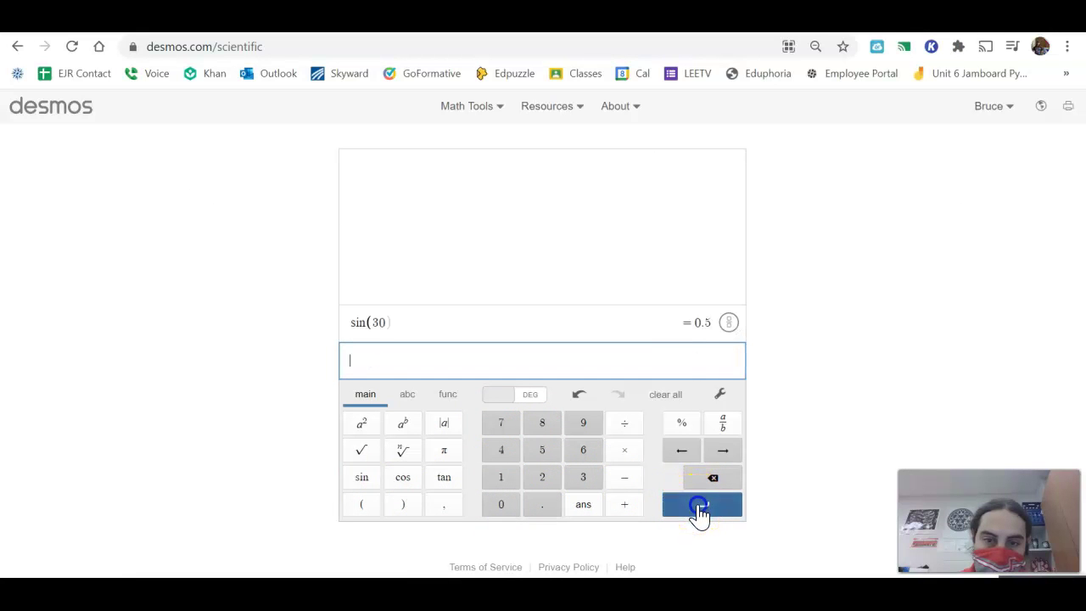
pyautogui.click(730, 324)
pyautogui.click(729, 321)
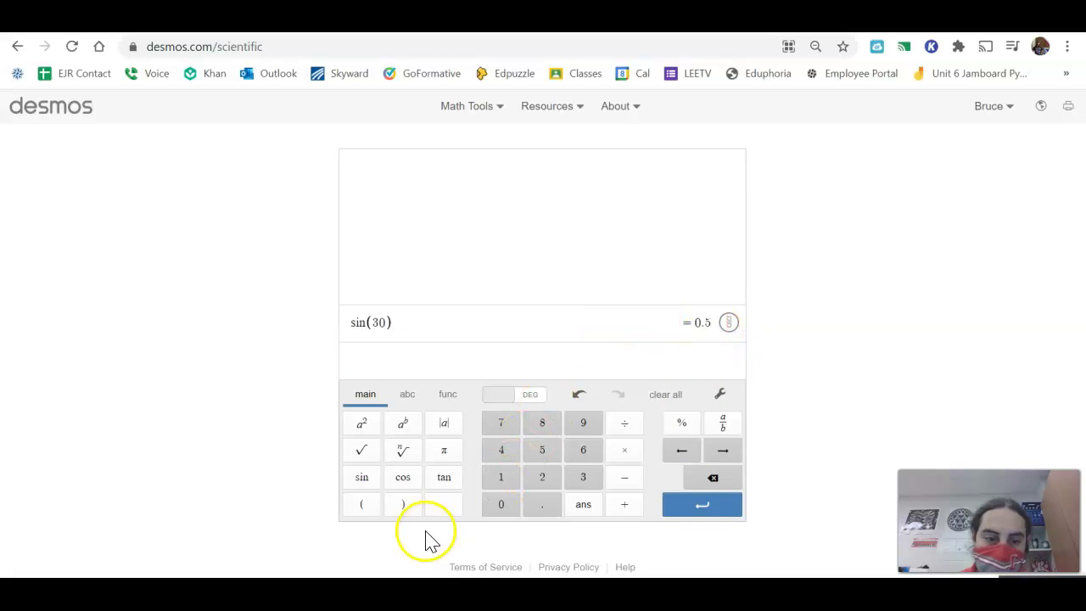
pyautogui.hotkey('alt', 'Tab')
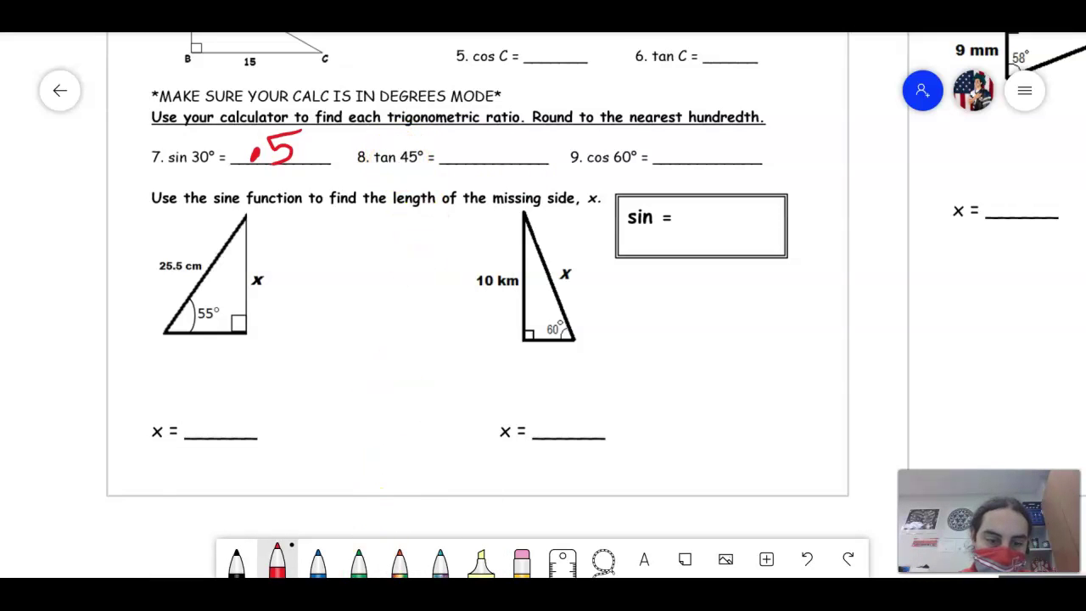
# Evaluate tan(45) = 1 in Desmos for question 8
pyautogui.click(380, 557)
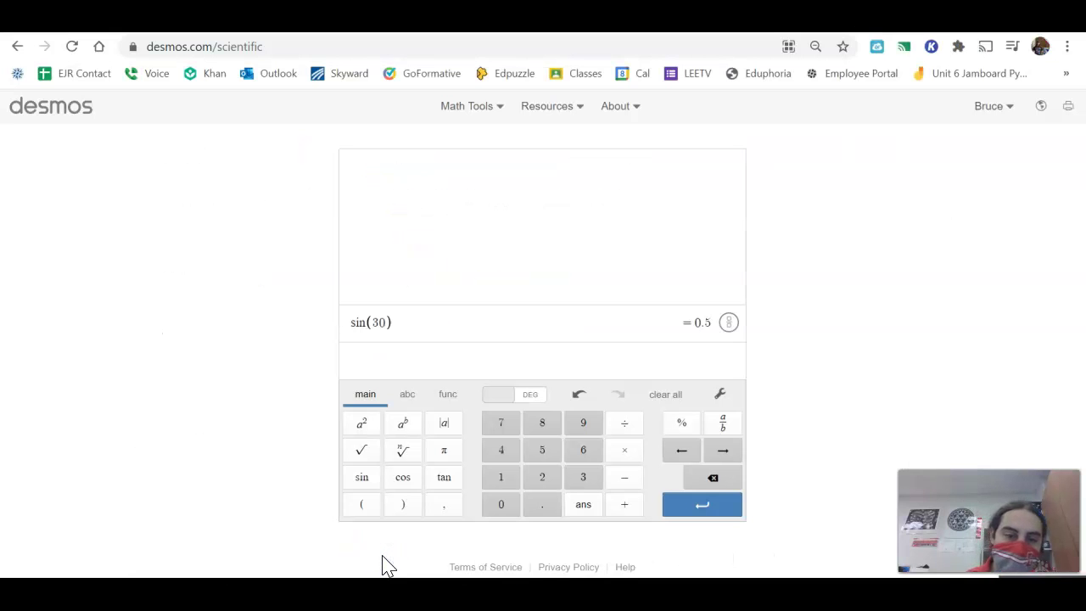
pyautogui.write('tan(45')
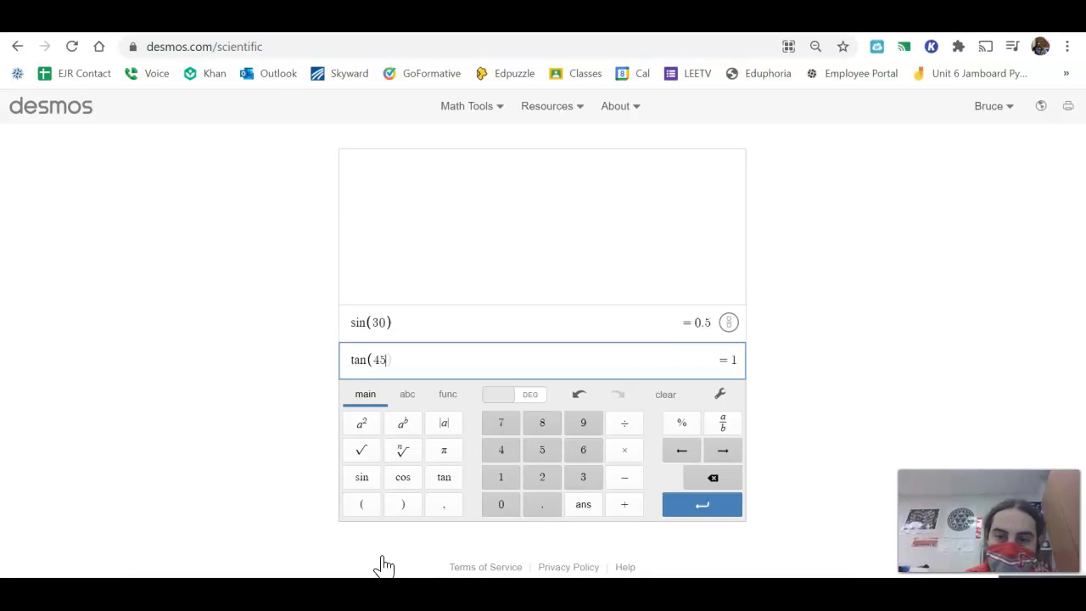
pyautogui.press('Return')
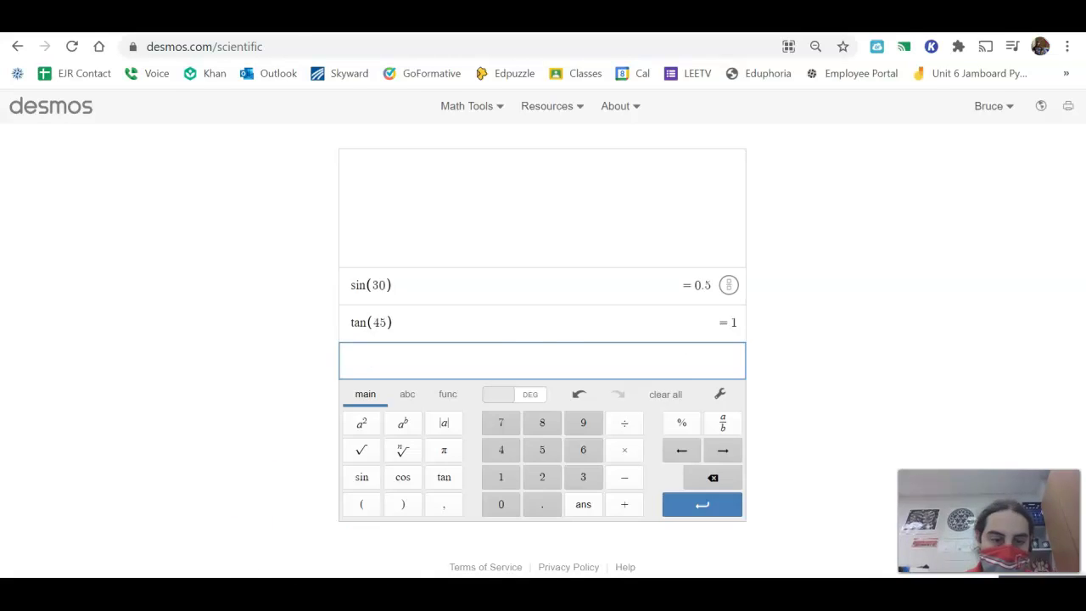
pyautogui.hotkey('alt', 'Tab')
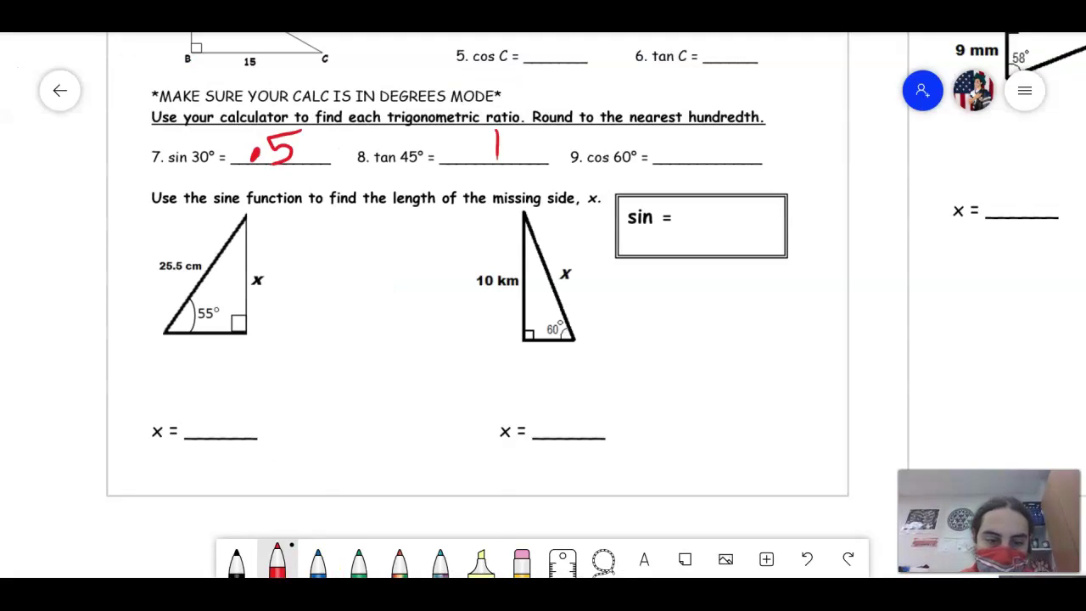
# Evaluate cos(60) = 0.5 in Desmos for question 9
pyautogui.click(381, 550)
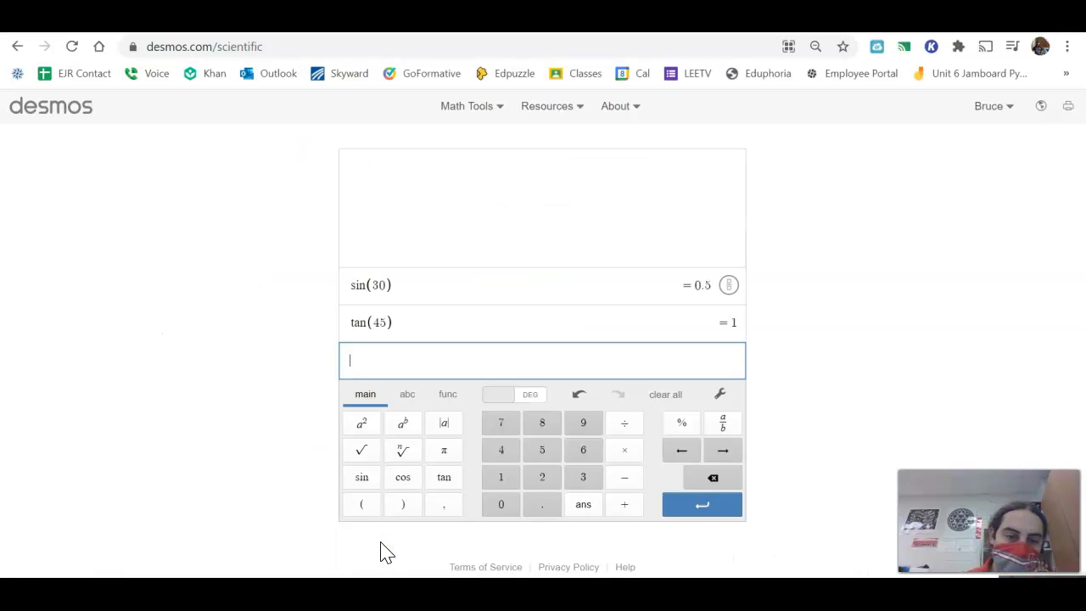
pyautogui.write('cos(60')
pyautogui.press('Return')
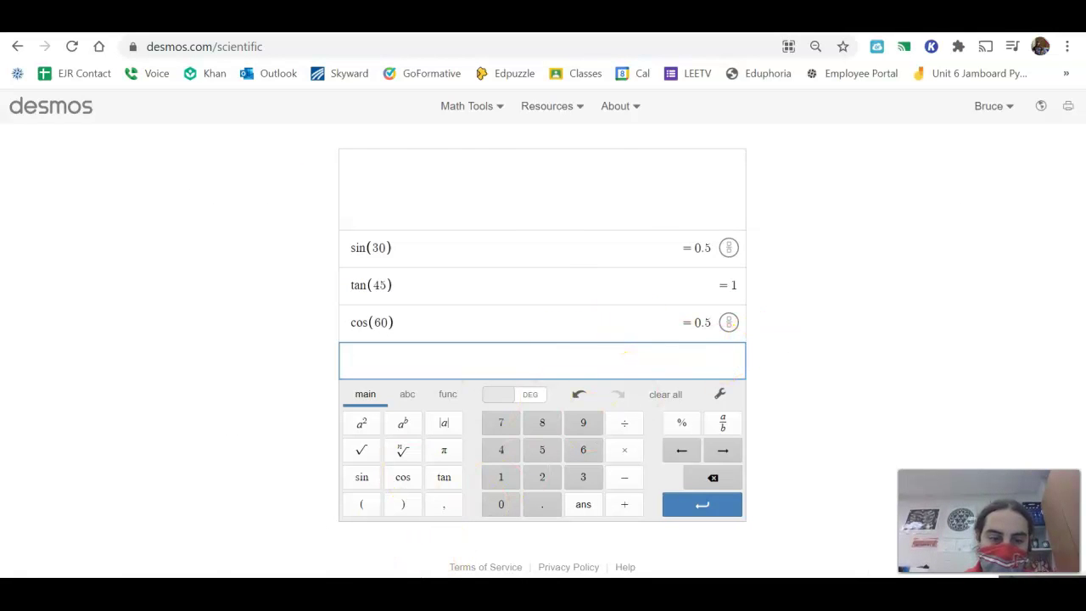
pyautogui.hotkey('alt', 'Tab')
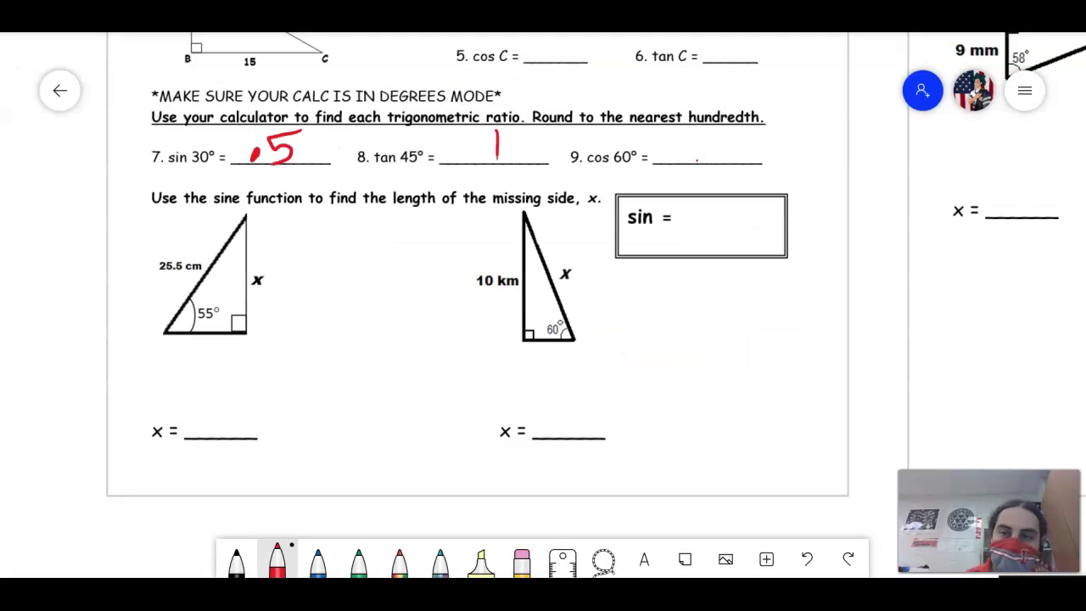